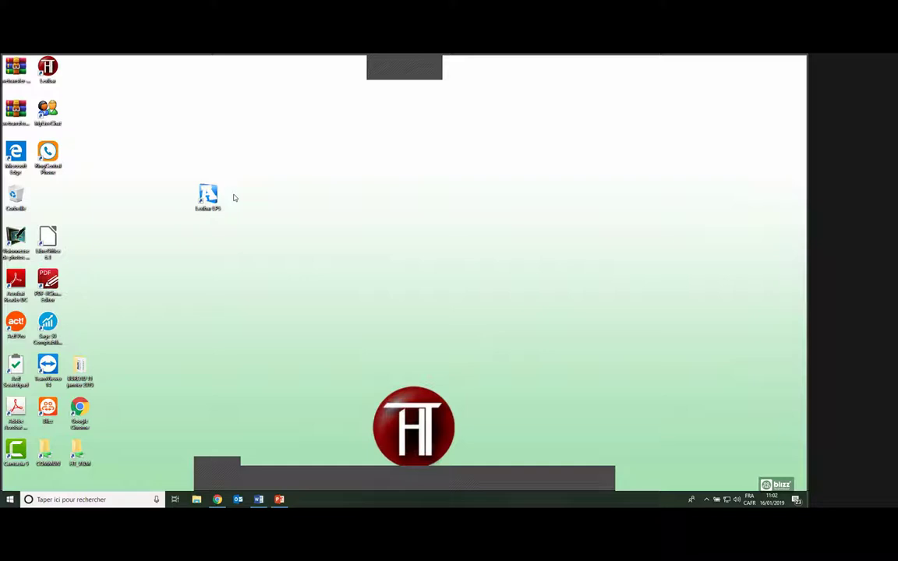
Step: Launch Lexibar from its desktop shortcut
{"action": "left_click", "coordinate": [219, 199]}
{"action": "double_click", "coordinate": [219, 198]}
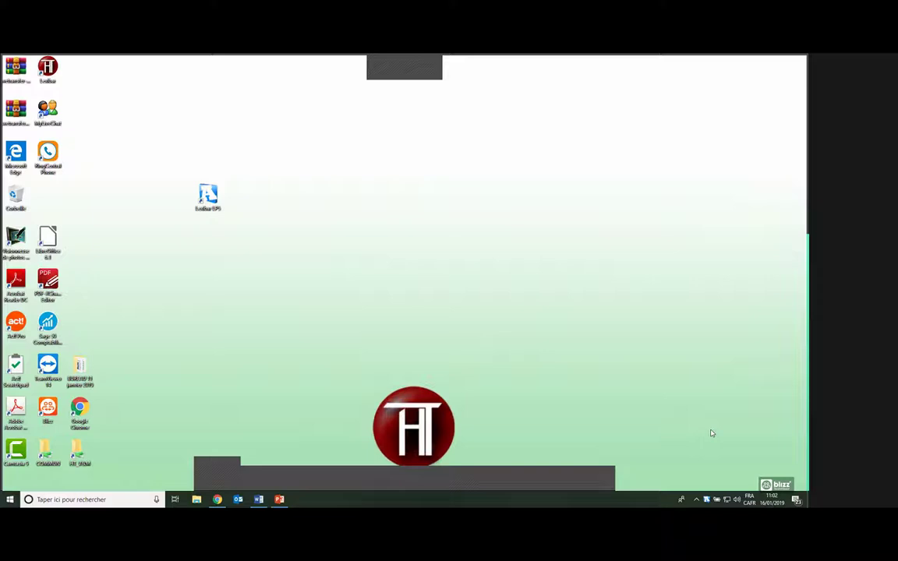
{"action": "left_click", "coordinate": [427, 481]}
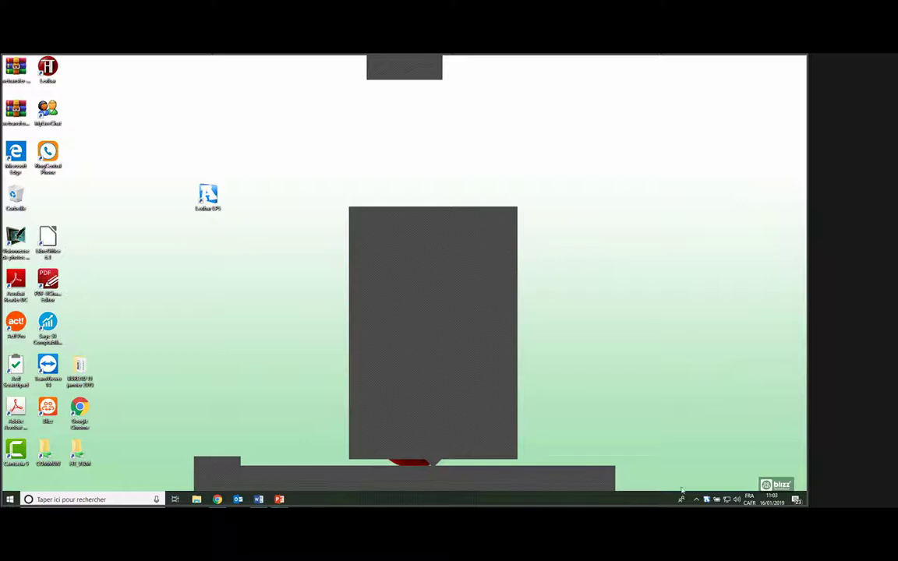
{"action": "left_click", "coordinate": [736, 500]}
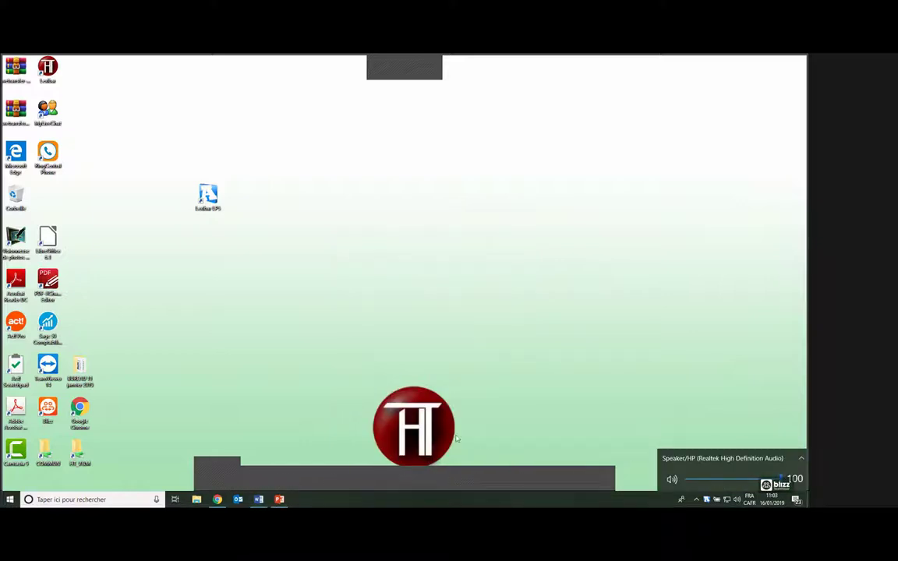
{"action": "left_click", "coordinate": [414, 434]}
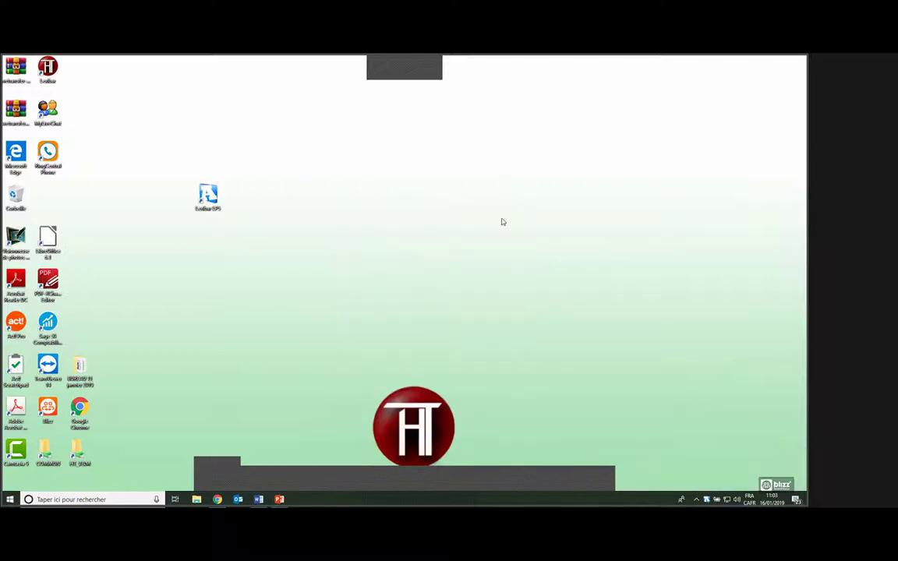
{"action": "left_click", "coordinate": [435, 481]}
{"action": "left_click", "coordinate": [435, 479]}
{"action": "left_click", "coordinate": [435, 478]}
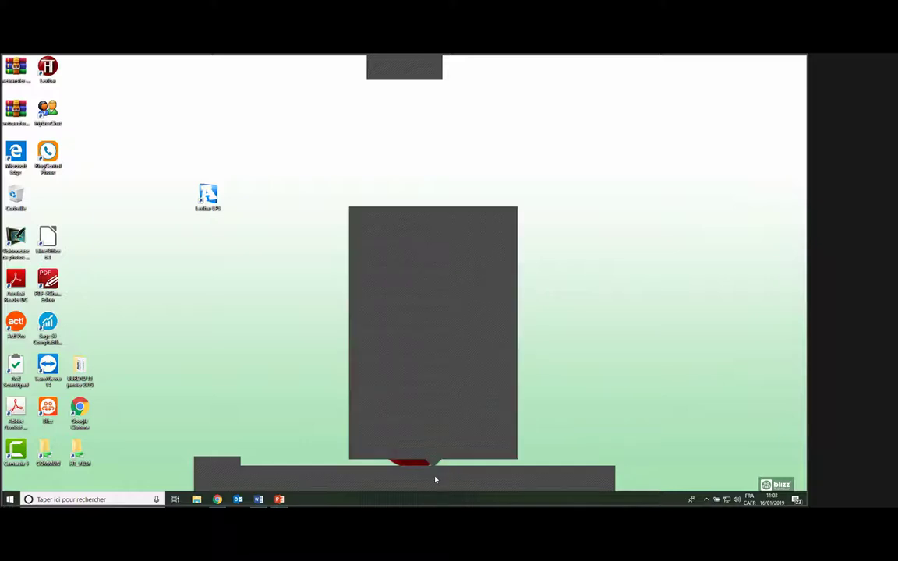
{"action": "left_click", "coordinate": [435, 478]}
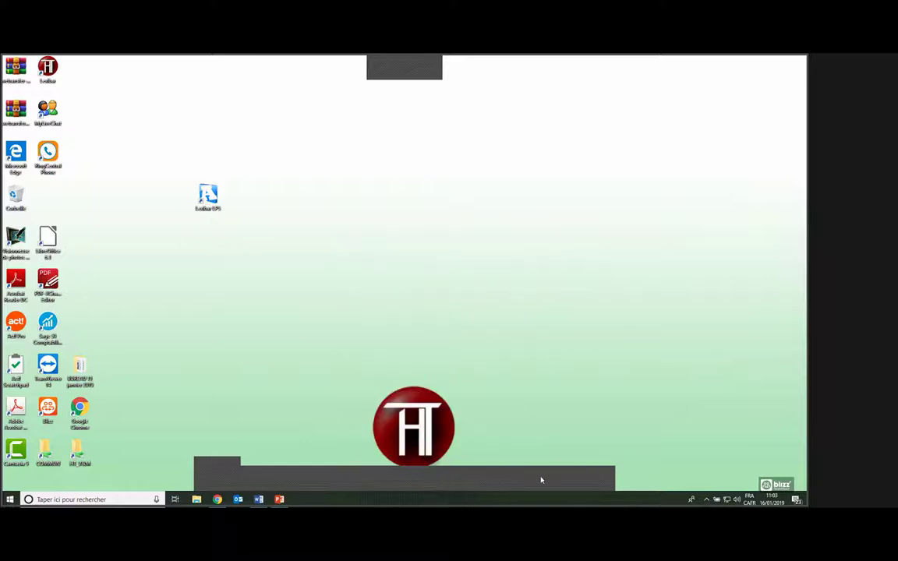
{"action": "left_click", "coordinate": [569, 478]}
{"action": "mouse_move", "coordinate": [442, 483]}
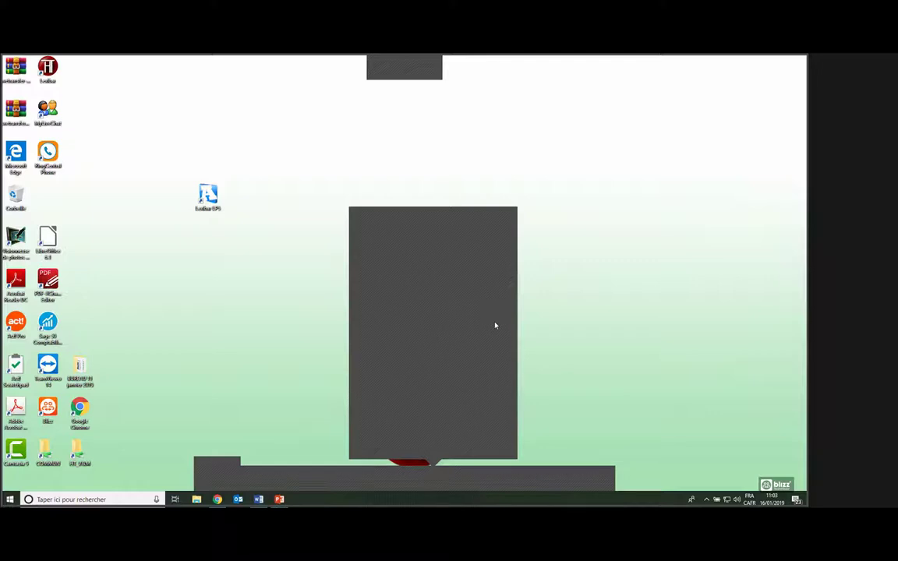
{"action": "left_click", "coordinate": [508, 225]}
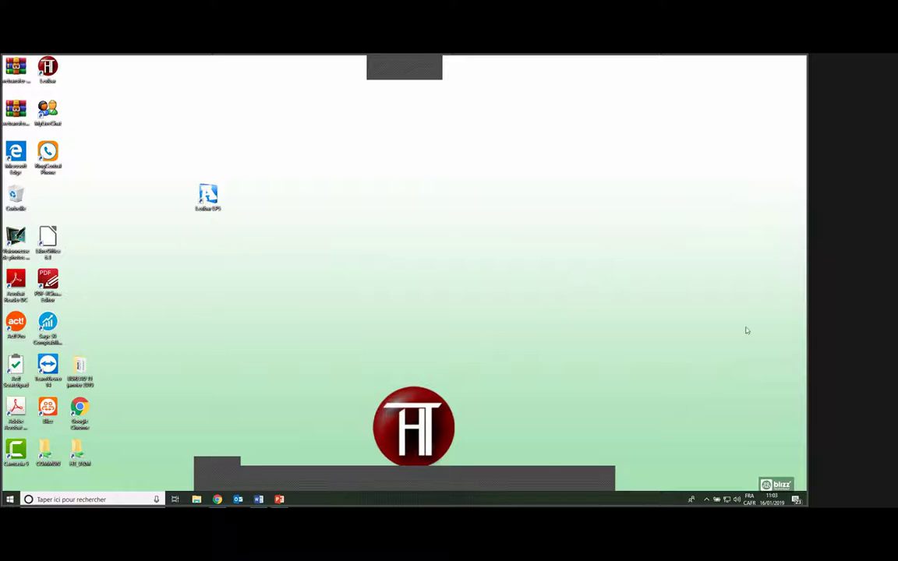
{"action": "left_click", "coordinate": [706, 499]}
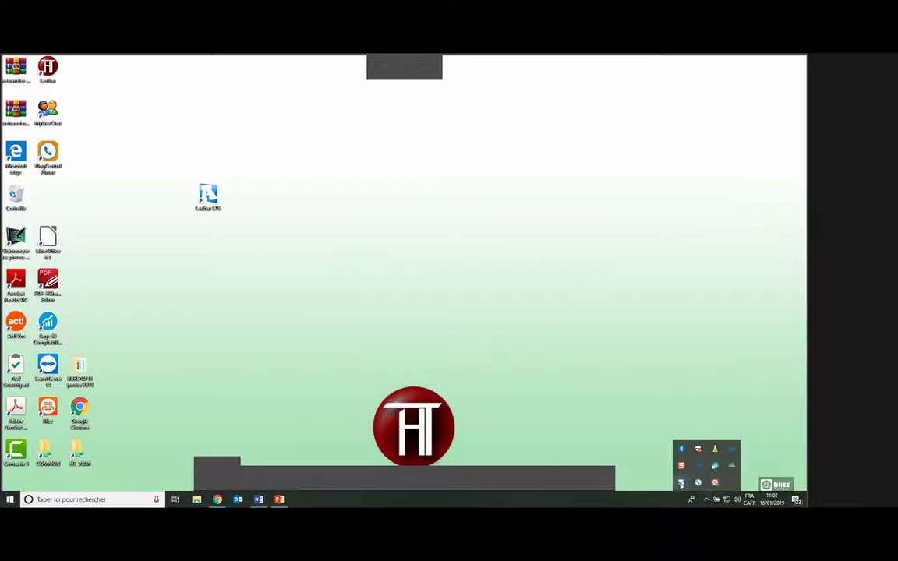
{"action": "left_click", "coordinate": [719, 410]}
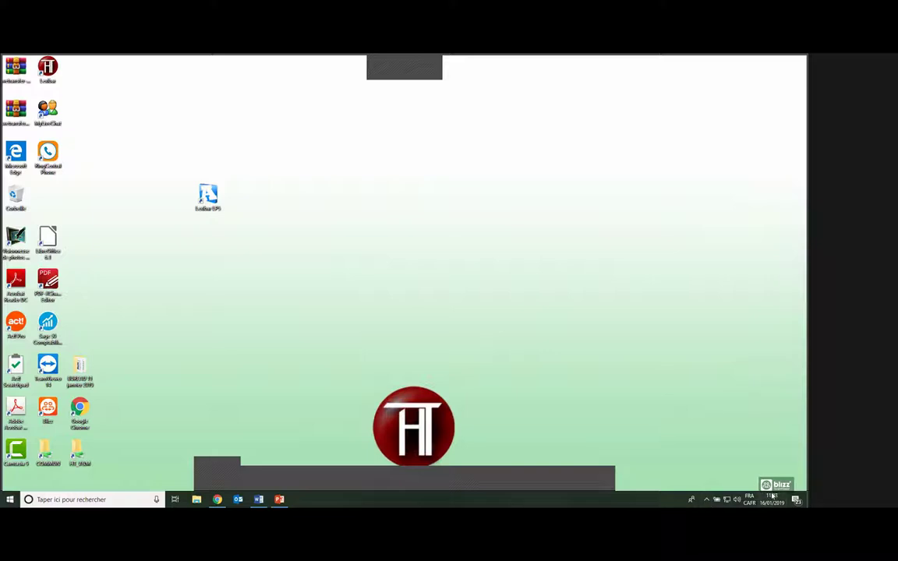
{"action": "left_click", "coordinate": [707, 501]}
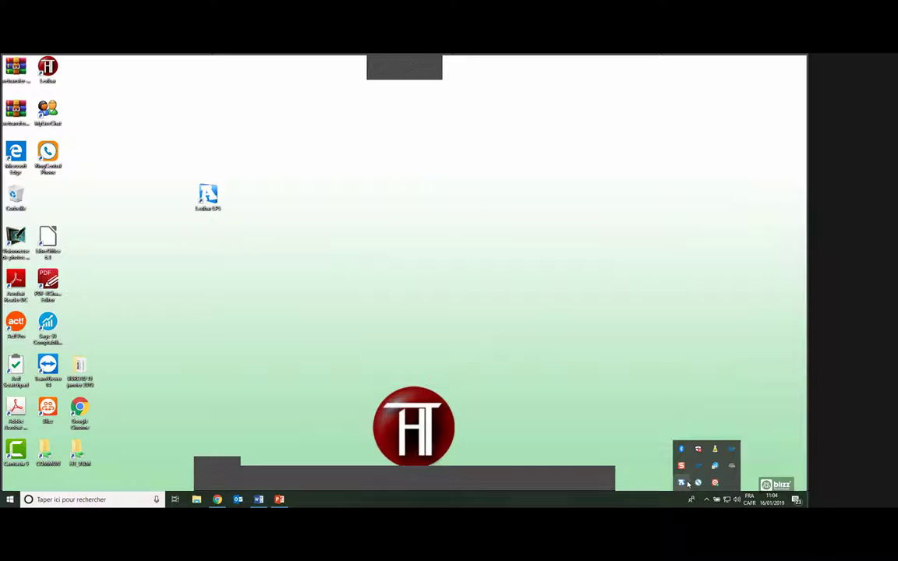
{"action": "left_click", "coordinate": [441, 480]}
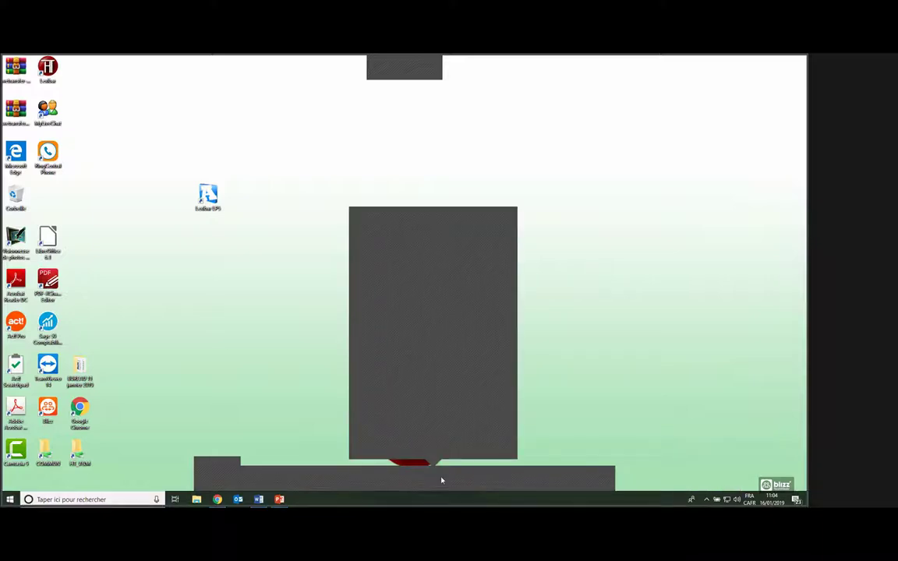
{"action": "left_click", "coordinate": [502, 221]}
Step: Open Lexibar's settings window (Paramètres) from its icon among the hidden notification-area icons
{"action": "left_click", "coordinate": [706, 499]}
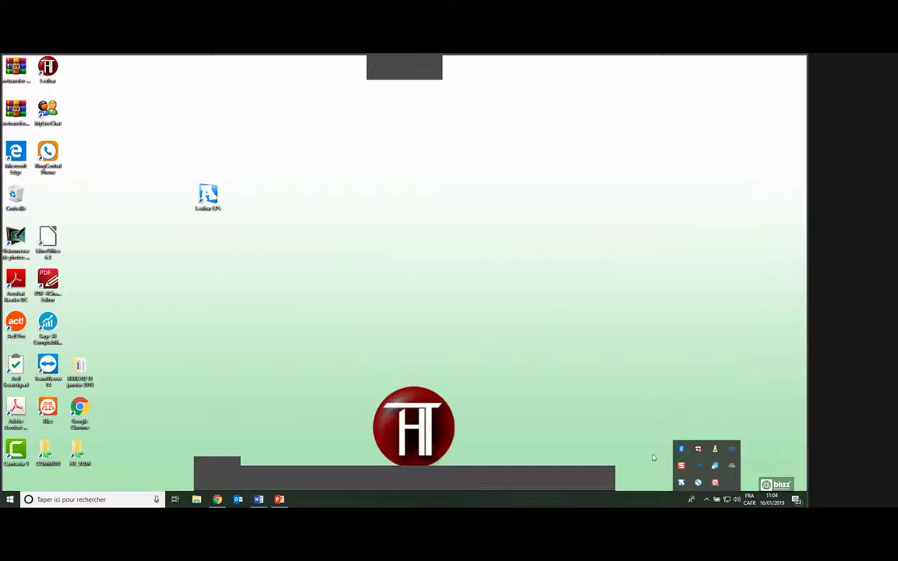
{"action": "right_click", "coordinate": [684, 489]}
{"action": "left_click", "coordinate": [695, 490]}
{"action": "left_click", "coordinate": [716, 499]}
{"action": "left_click", "coordinate": [705, 500]}
{"action": "right_click", "coordinate": [682, 485]}
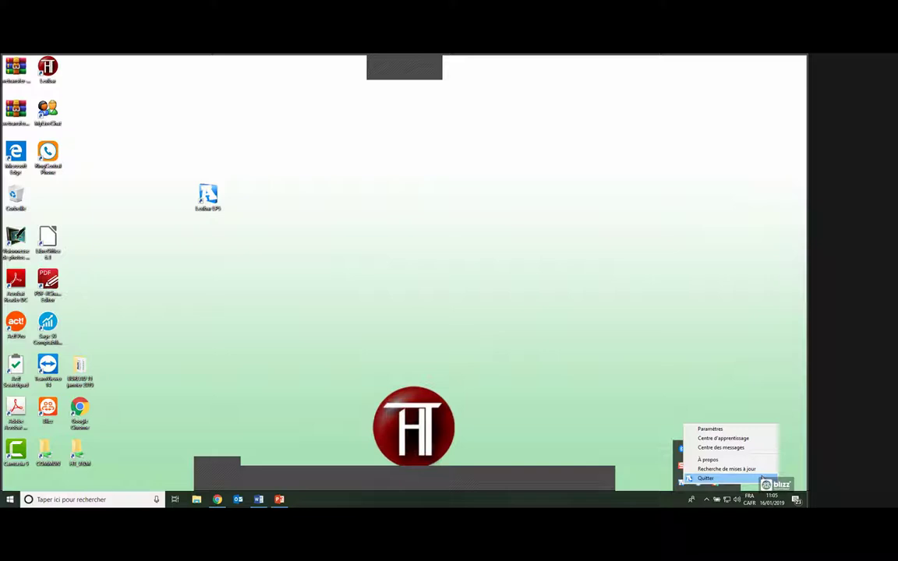
{"action": "left_click", "coordinate": [753, 430]}
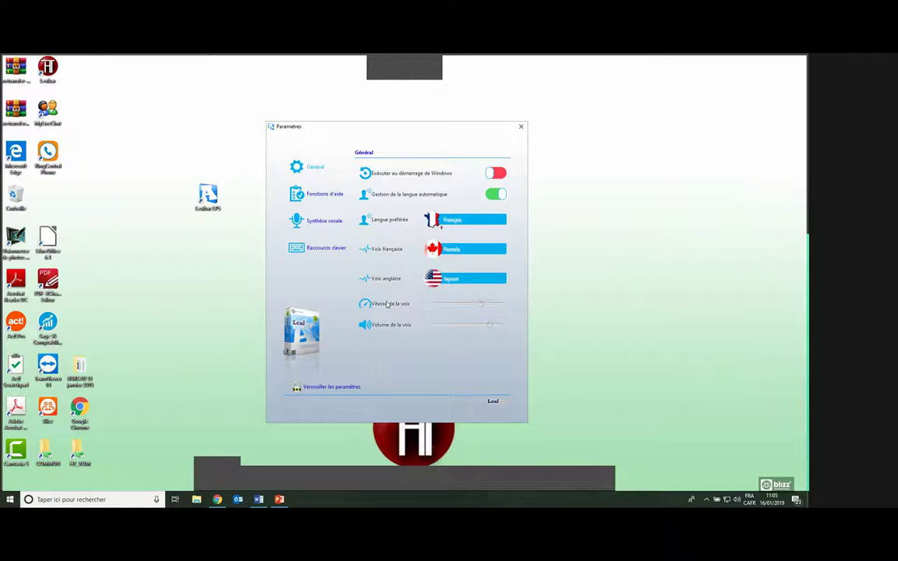
Step: Toggle the Windows startup option and automatic language management, returning each to its original setting
{"action": "left_click", "coordinate": [497, 173]}
{"action": "left_click", "coordinate": [497, 173]}
{"action": "left_click", "coordinate": [497, 196]}
{"action": "left_click", "coordinate": [497, 196]}
Step: Switch the preferred language to English and back to Français, twice
{"action": "left_click", "coordinate": [491, 224]}
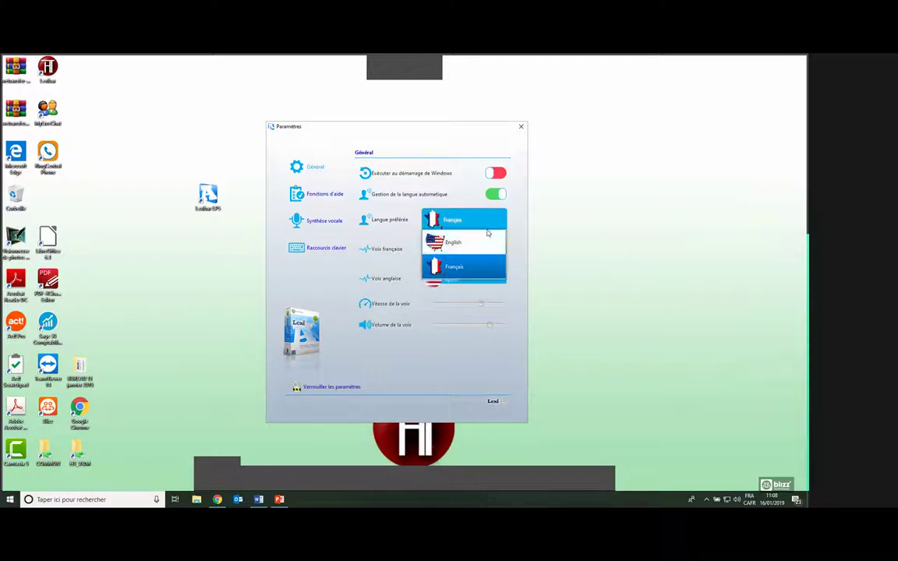
{"action": "left_click", "coordinate": [479, 243]}
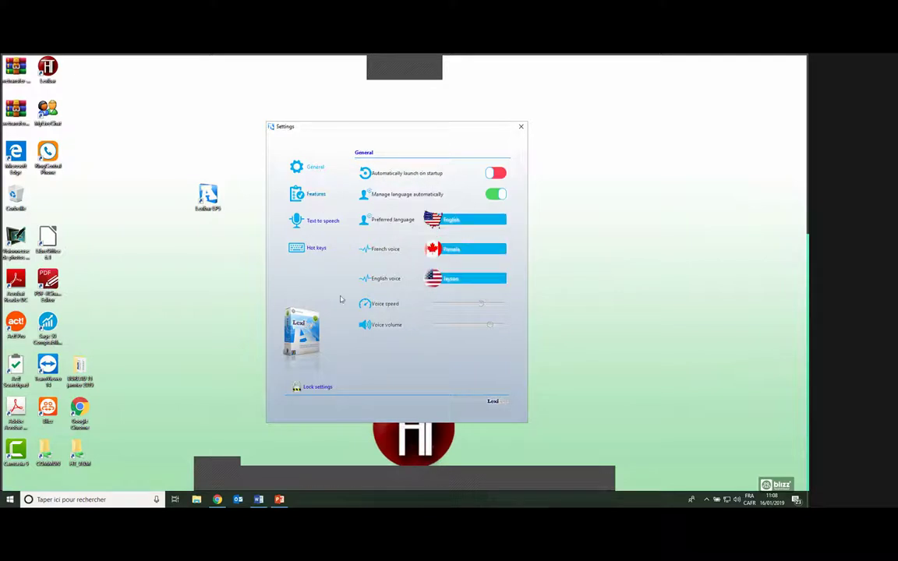
{"action": "left_click", "coordinate": [468, 219]}
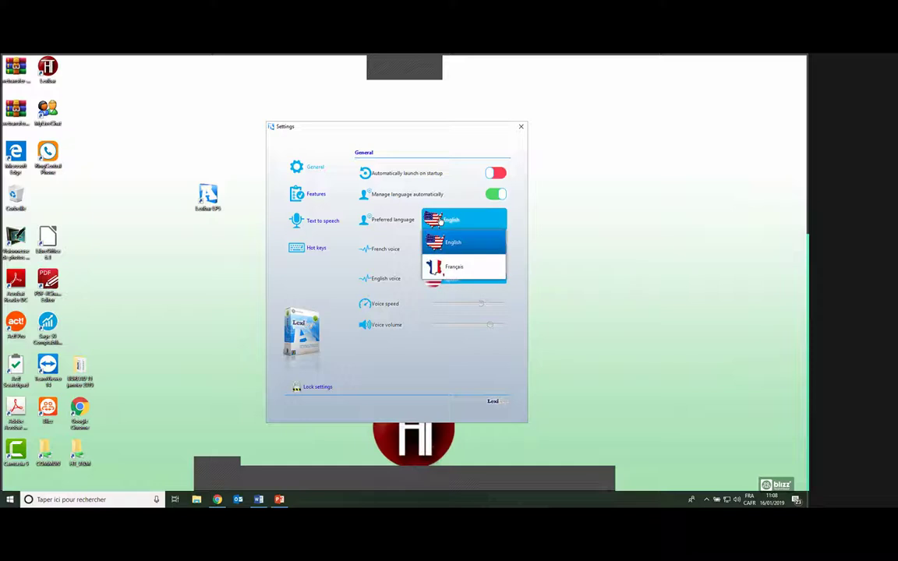
{"action": "left_click", "coordinate": [456, 266]}
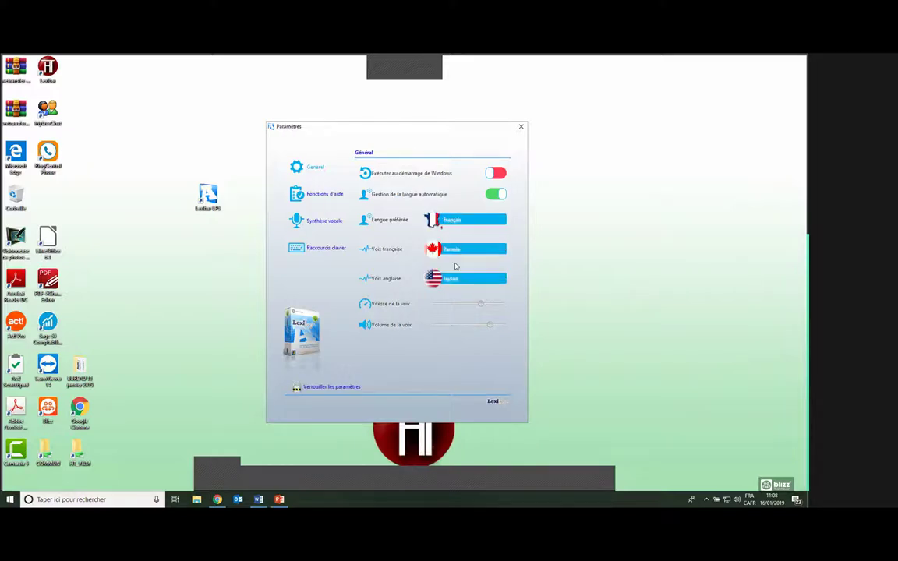
{"action": "left_click", "coordinate": [463, 221]}
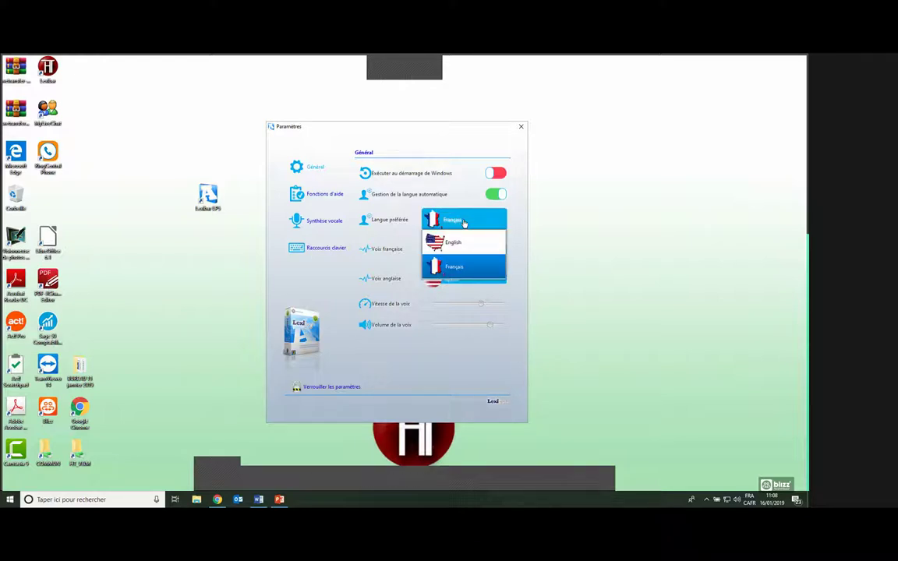
{"action": "left_click", "coordinate": [452, 242]}
{"action": "left_click", "coordinate": [469, 219]}
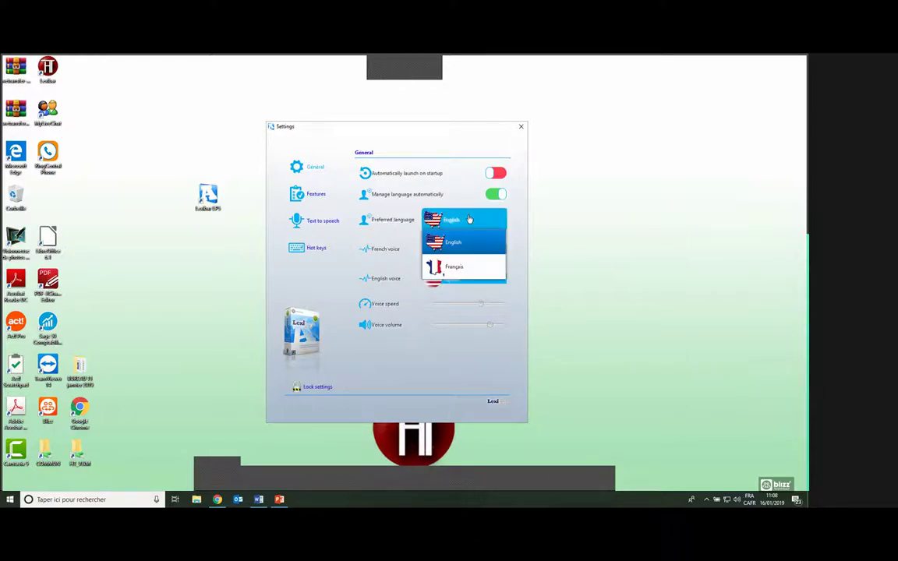
{"action": "left_click", "coordinate": [468, 266]}
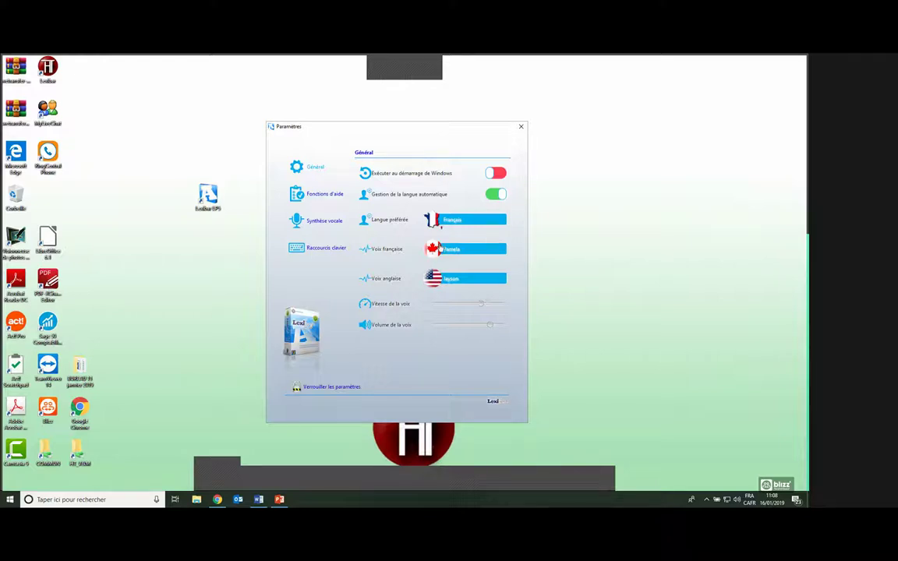
Step: View the available French and English voices without changing either selection
{"action": "left_click", "coordinate": [494, 252]}
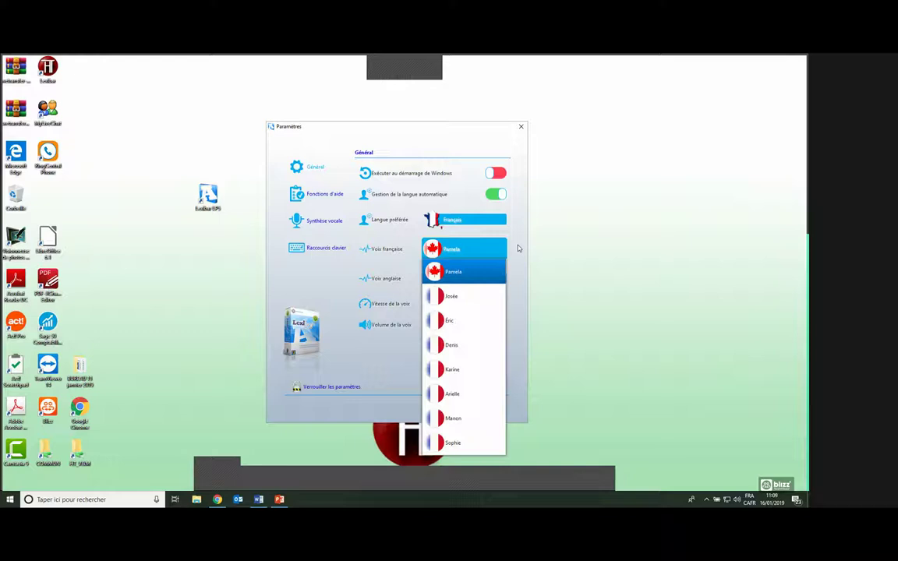
{"action": "left_click", "coordinate": [519, 248]}
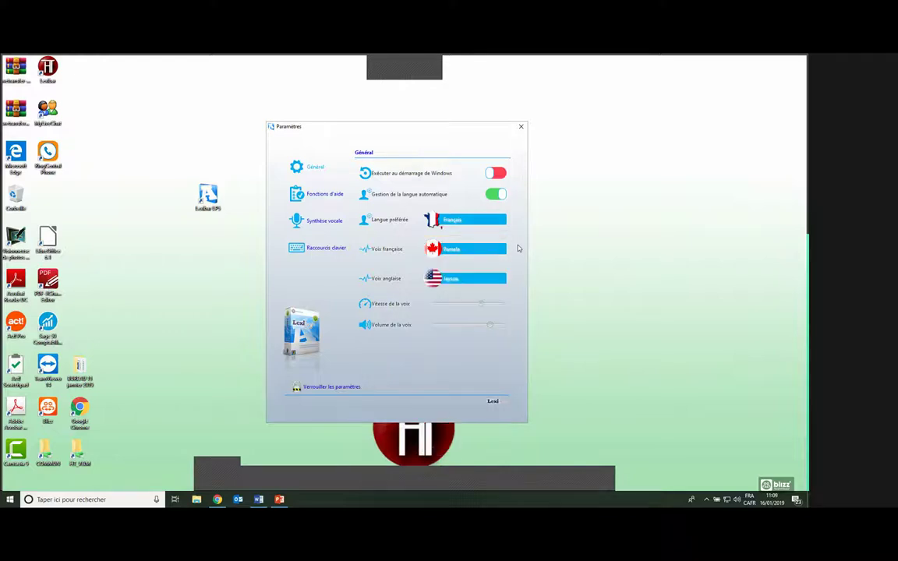
{"action": "left_click", "coordinate": [457, 277]}
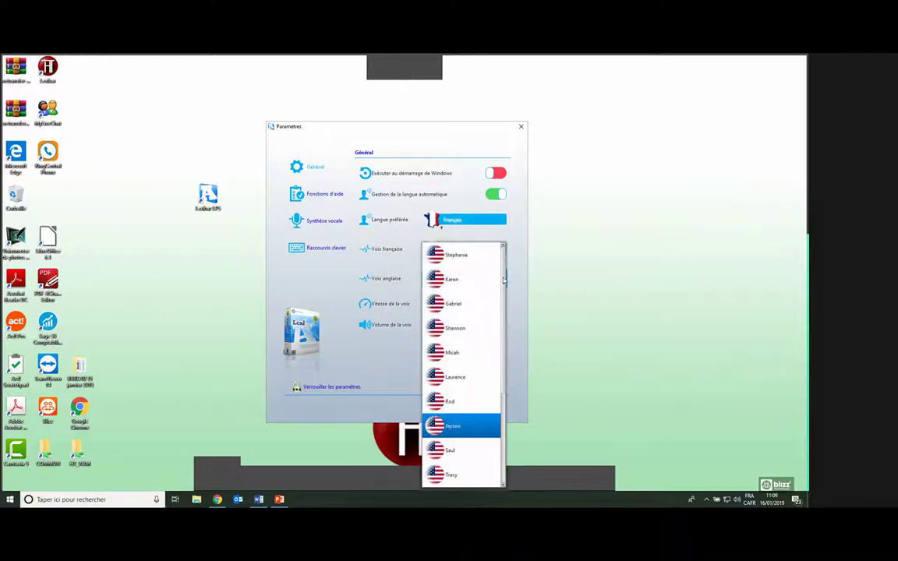
{"action": "mouse_move", "coordinate": [504, 280]}
{"action": "left_mouse_down"}
{"action": "mouse_move", "coordinate": [508, 393]}
{"action": "mouse_move", "coordinate": [505, 266]}
{"action": "left_mouse_up"}
{"action": "left_click", "coordinate": [519, 254]}
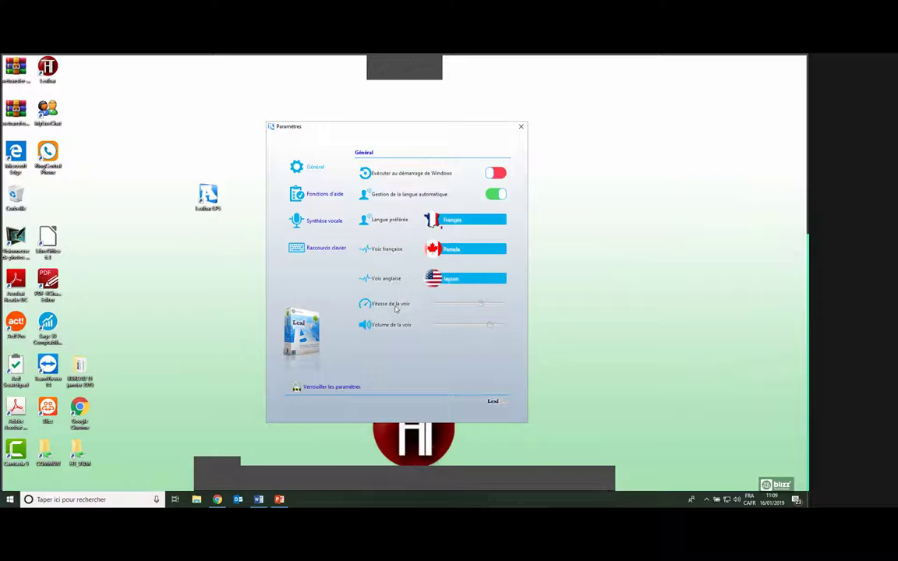
Step: Increase the voice speed slightly and raise the voice volume to nearly its maximum
{"action": "left_click", "coordinate": [484, 305]}
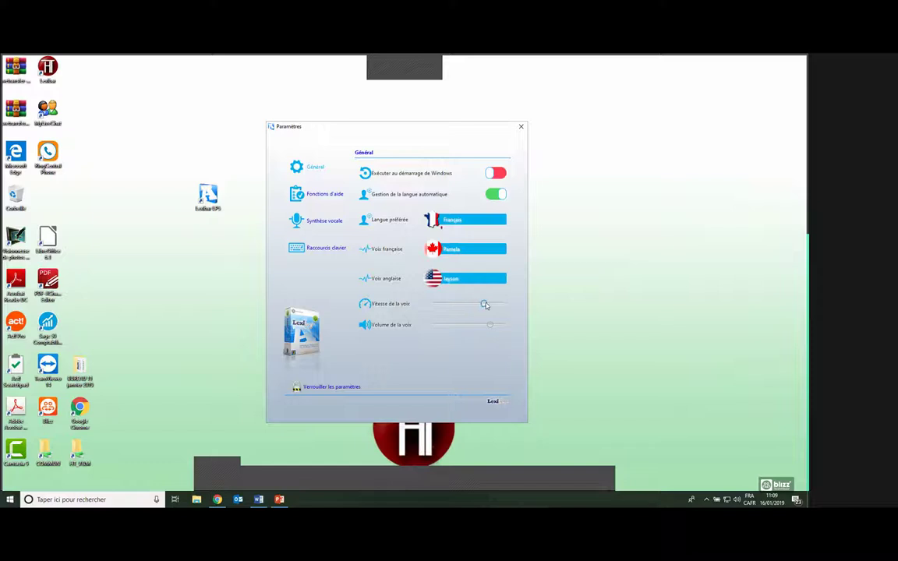
{"action": "left_click", "coordinate": [736, 499]}
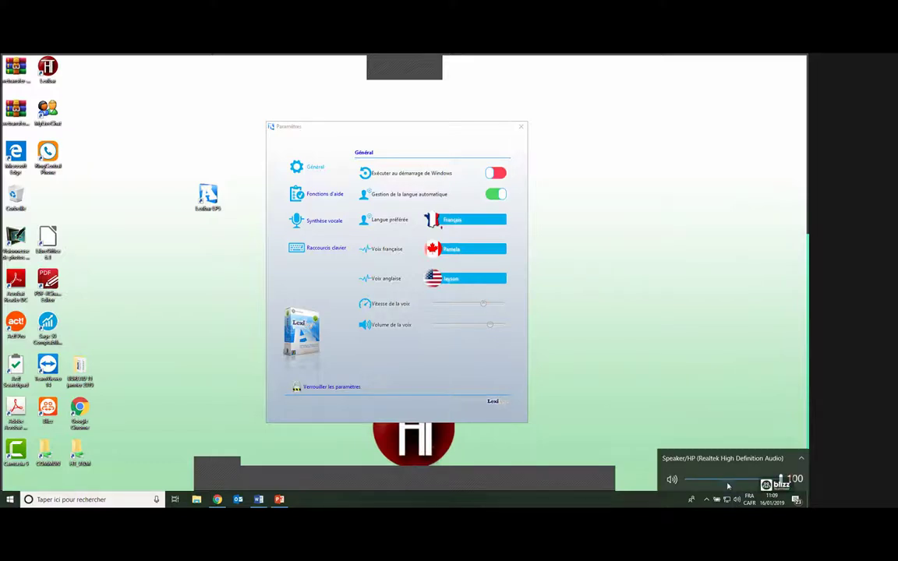
{"action": "left_click", "coordinate": [501, 324]}
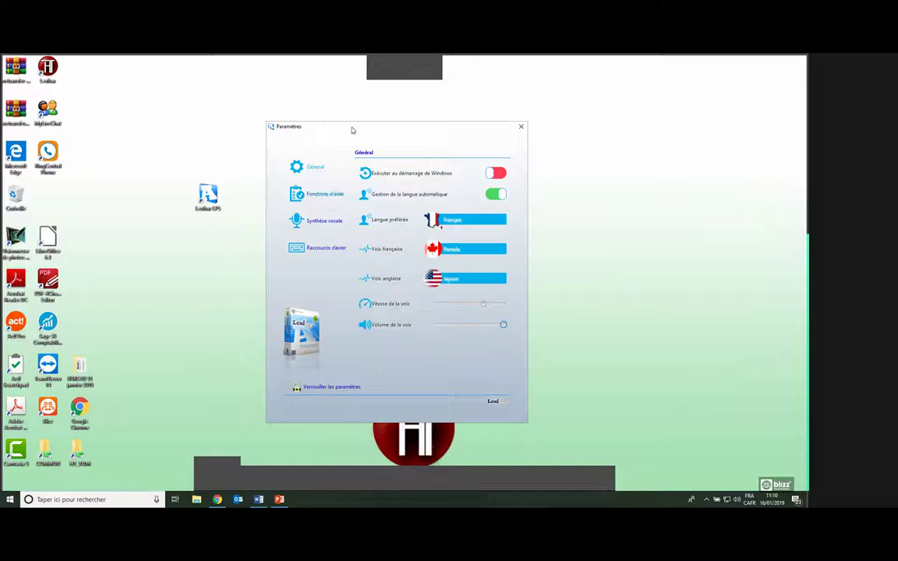
Step: Turn off Illustrations and Synthèse vocale in the help functions, and view the settings lock dialog without locking anything
{"action": "left_click", "coordinate": [326, 194]}
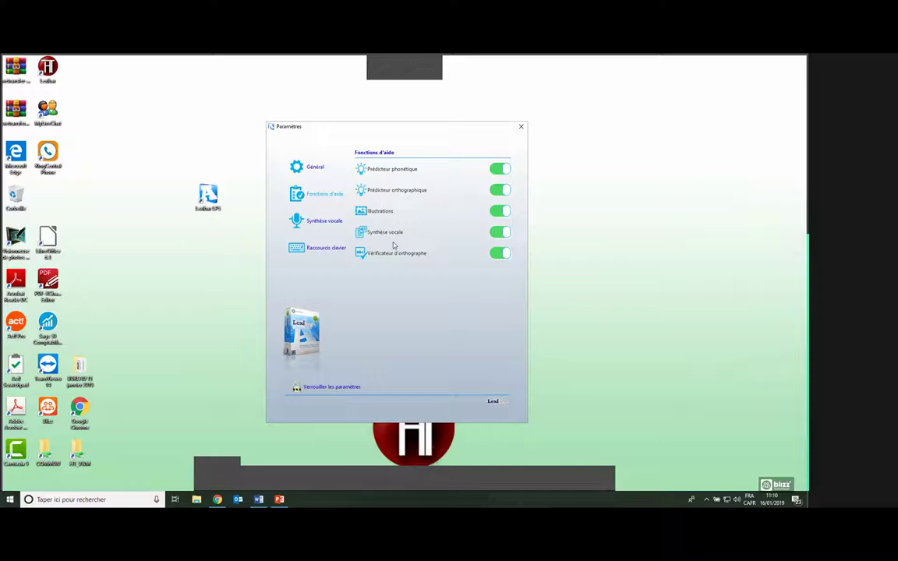
{"action": "left_click", "coordinate": [501, 212]}
{"action": "left_click", "coordinate": [501, 232]}
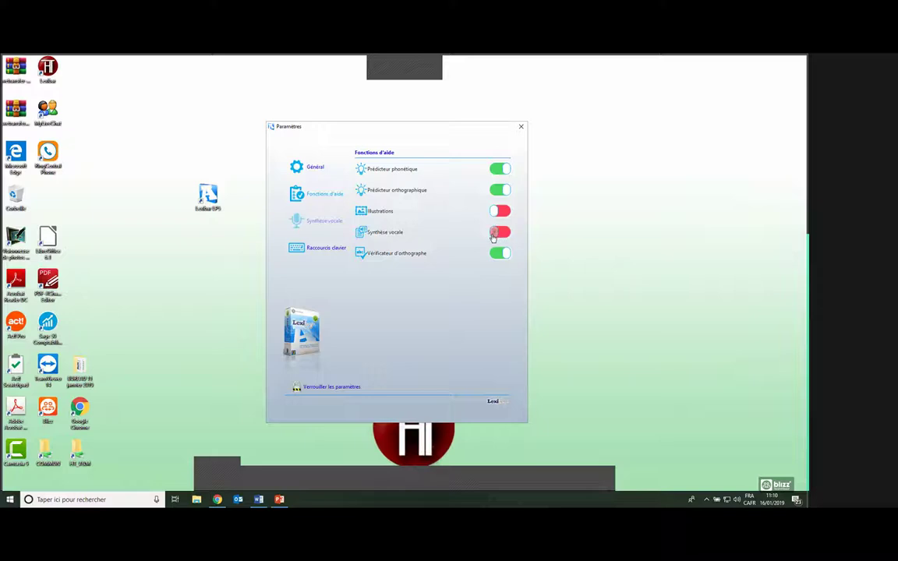
{"action": "left_click", "coordinate": [300, 386]}
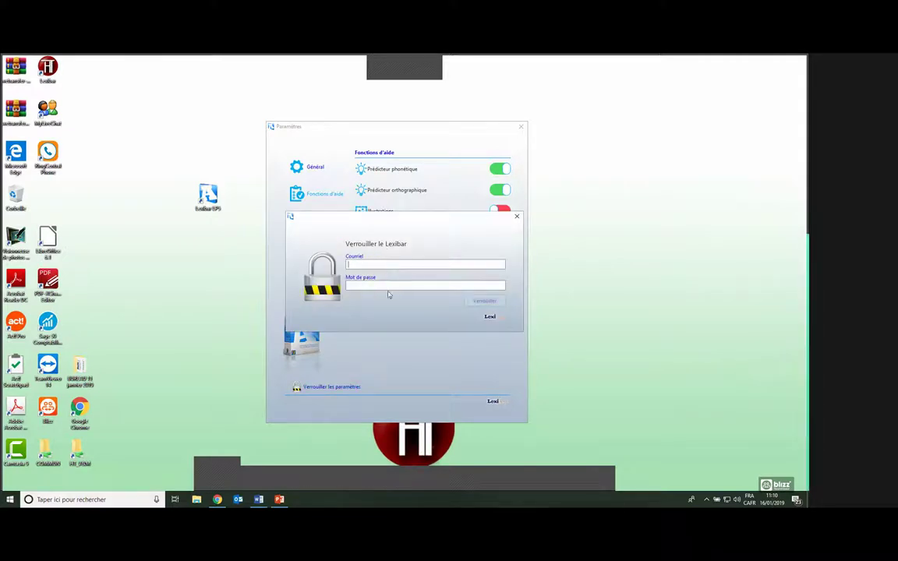
{"action": "key", "text": "Escape"}
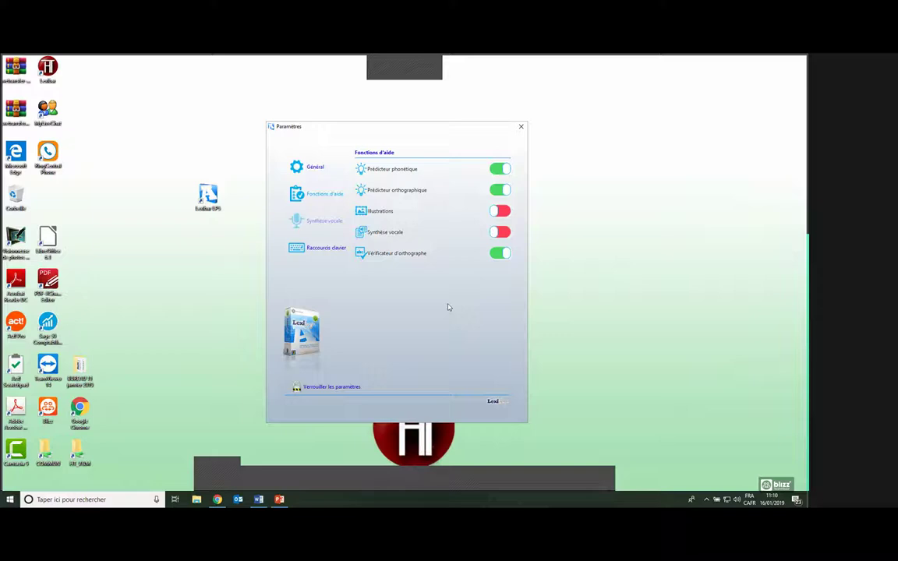
Step: Turn the Synthèse vocale and Illustrations help functions back on
{"action": "left_click", "coordinate": [496, 232]}
{"action": "left_click", "coordinate": [495, 211]}
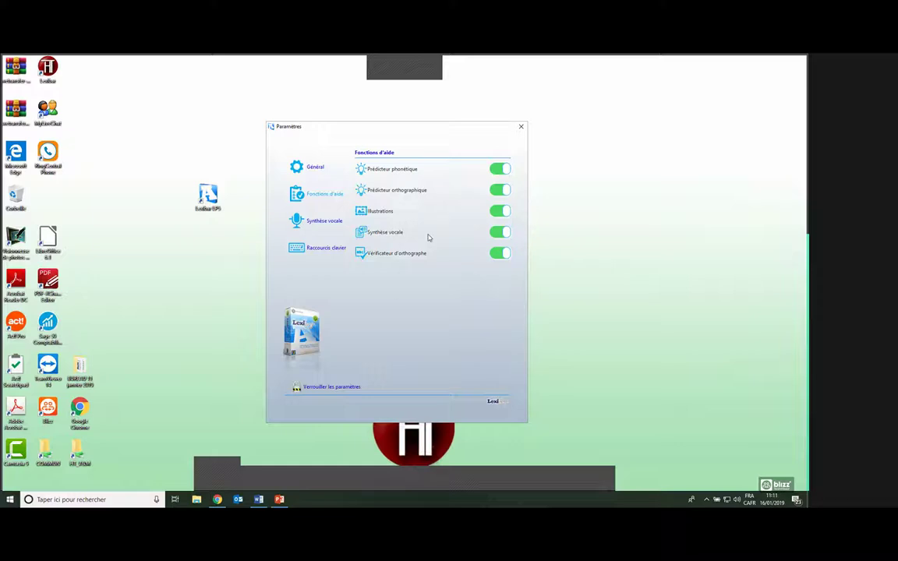
Step: Show the Synthèse vocale settings to examine the pronunciation options
{"action": "left_click", "coordinate": [312, 230]}
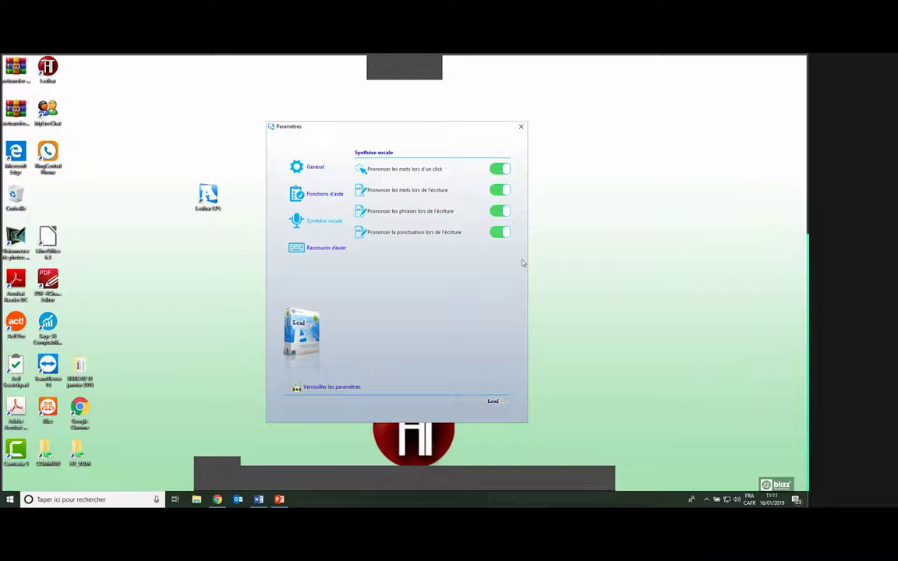
Step: In the Raccourcis clavier settings, demonstrate the Activer/Désactiver le Lexibar command by turning Lexibar off and back on, and close the settings
{"action": "left_click", "coordinate": [329, 247]}
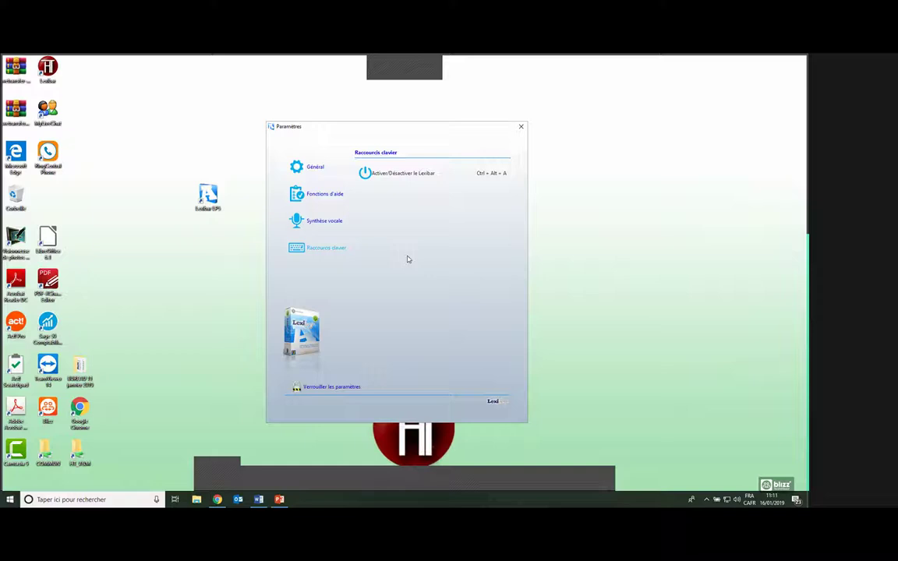
{"action": "key", "text": "ctrl+alt+a"}
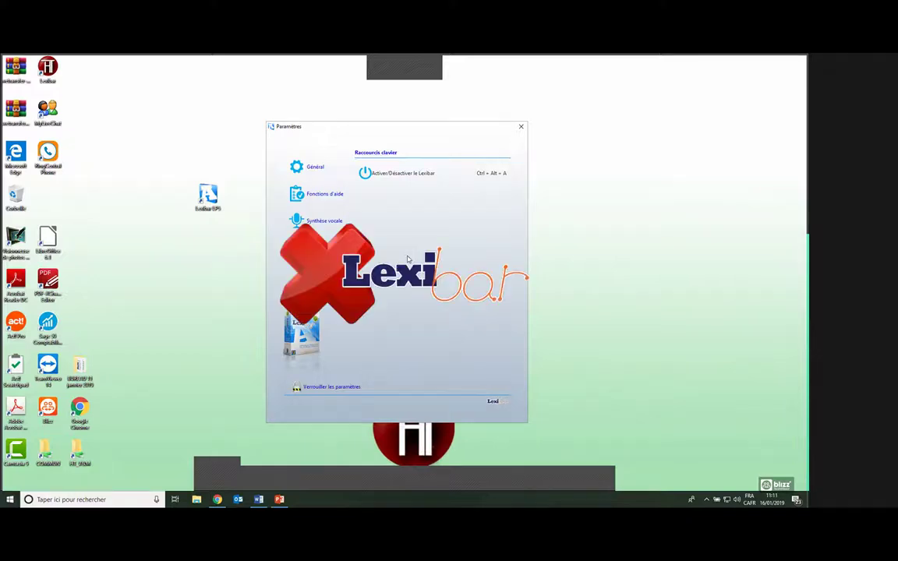
{"action": "key", "text": "ctrl+alt+a"}
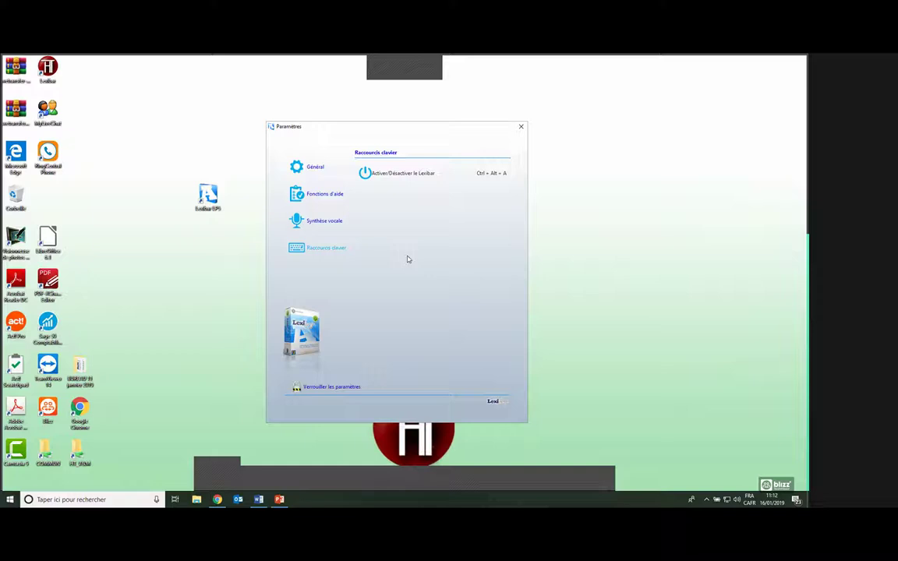
{"action": "left_click", "coordinate": [520, 127]}
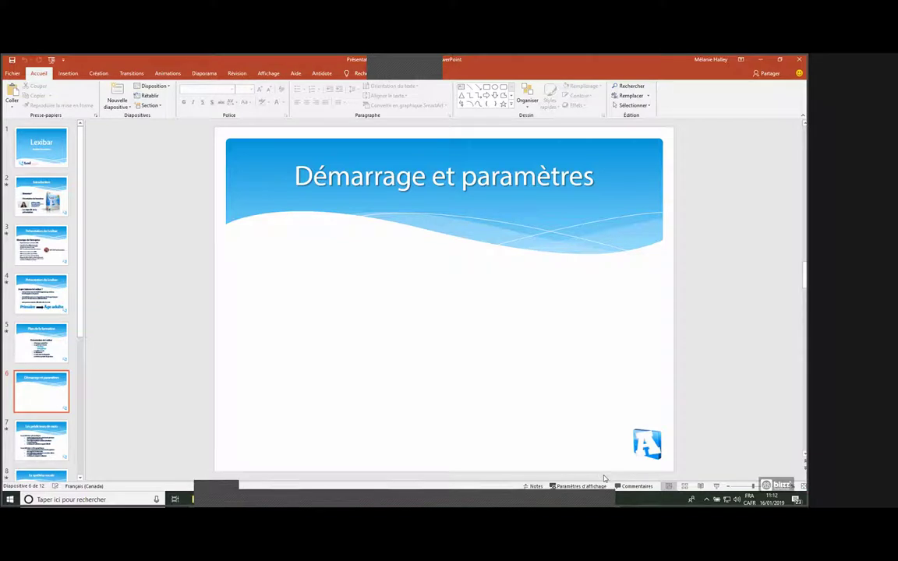
Step: Resume the PowerPoint slide show from the current slide and advance to Les prédicteurs de mots, revealing the first point under Le prédicteur phonétique
{"action": "left_click", "coordinate": [715, 486]}
{"action": "left_click", "coordinate": [729, 326]}
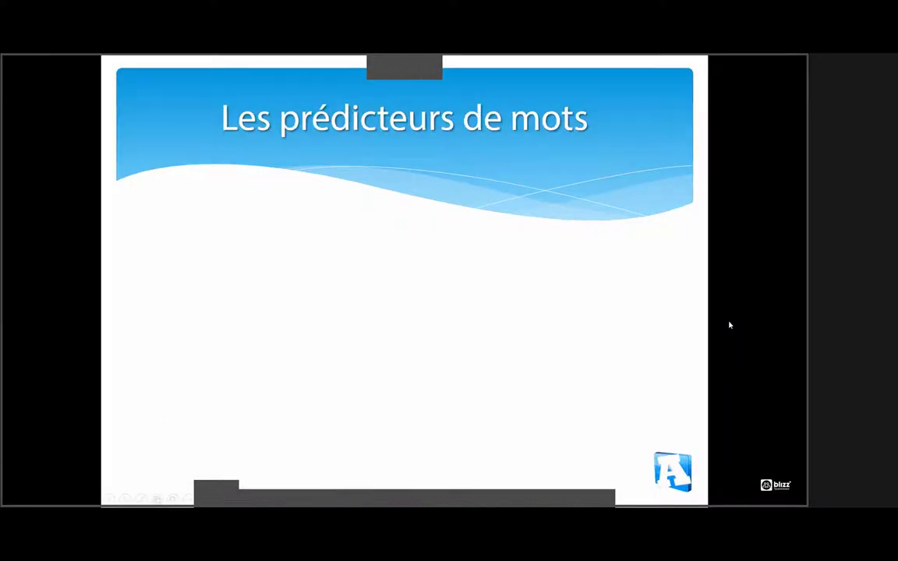
{"action": "left_click", "coordinate": [730, 325]}
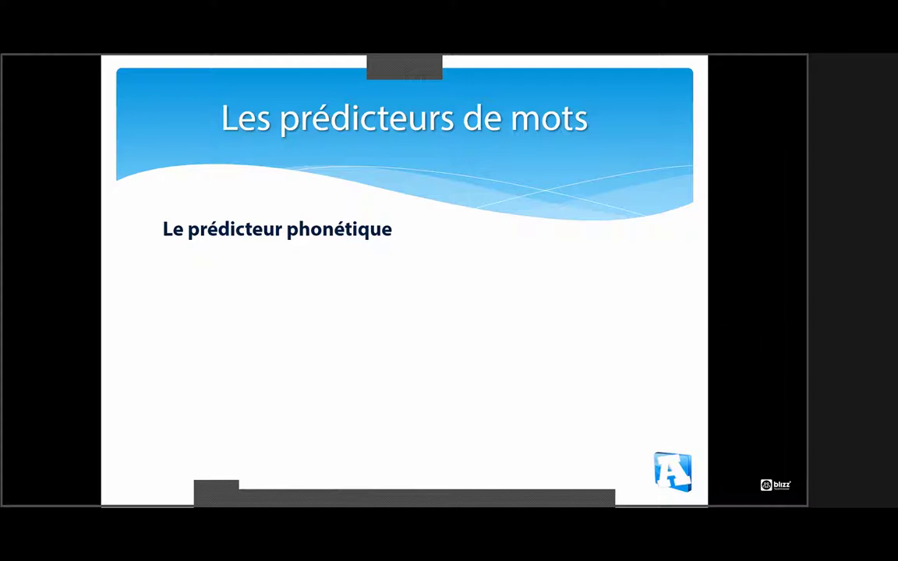
{"action": "key", "text": "Right"}
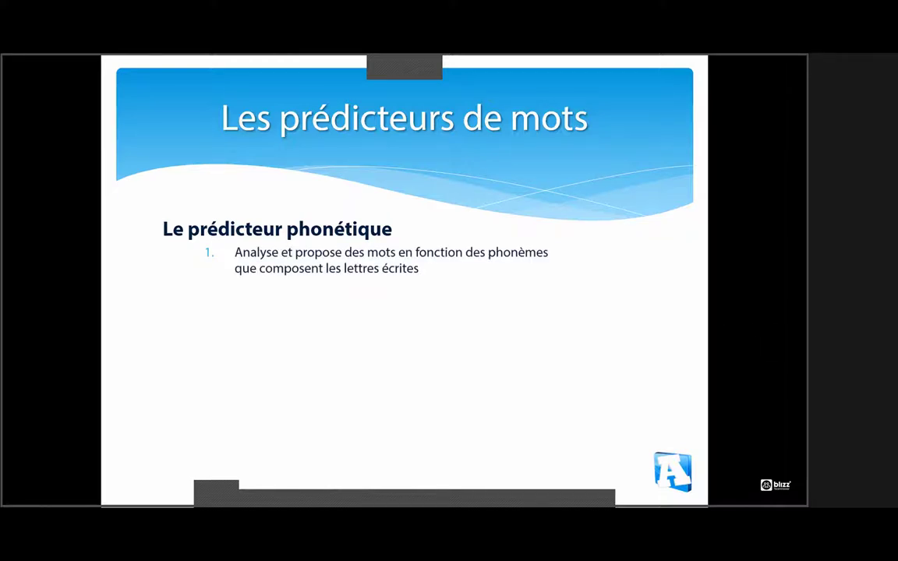